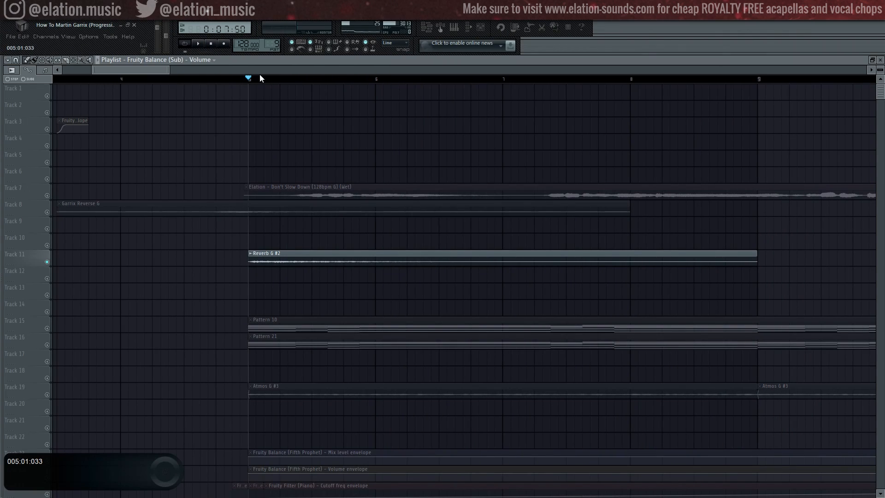
- Audition the intro layers from bar 5: the soloed Reverb G #2 clip and the Fifth Prophet chords of Pattern 21 with their automation envelopes
key(space)
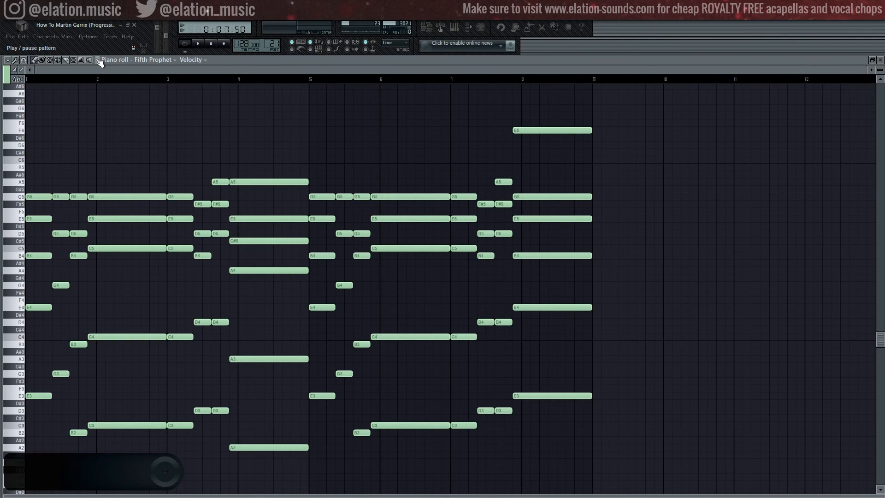
click(98, 60)
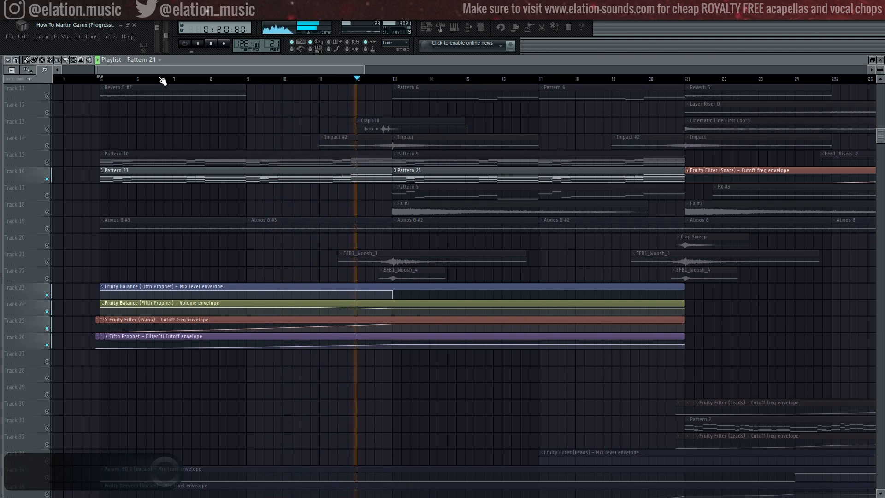
key(space)
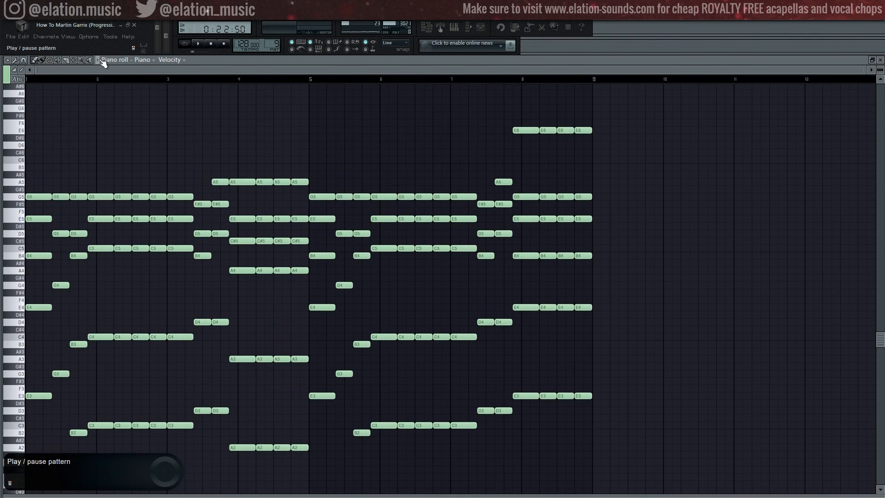
click(101, 60)
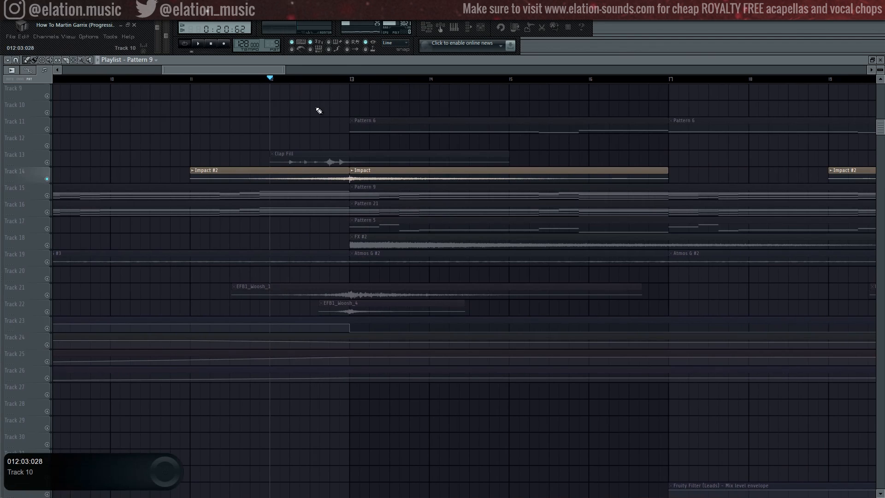
- Play the soloed Impact clips on Track 14 and the Clap Fill on Track 13 from bar 12
key(space)
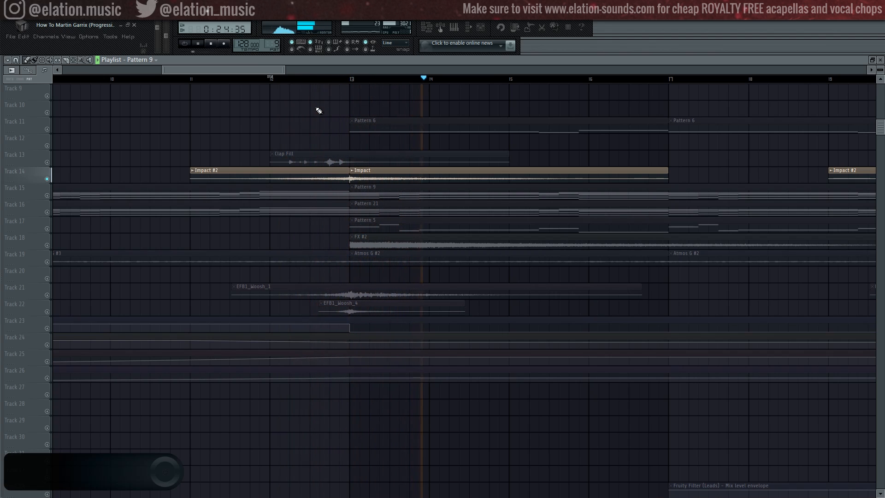
key(space)
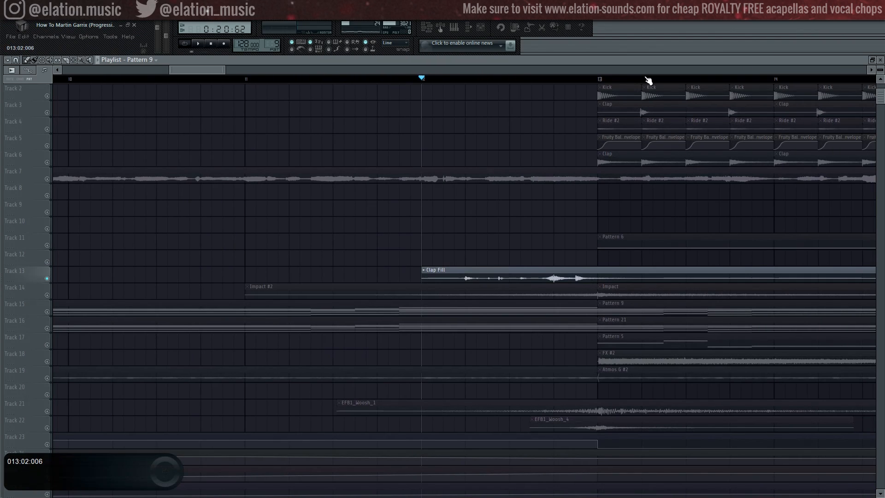
key(space)
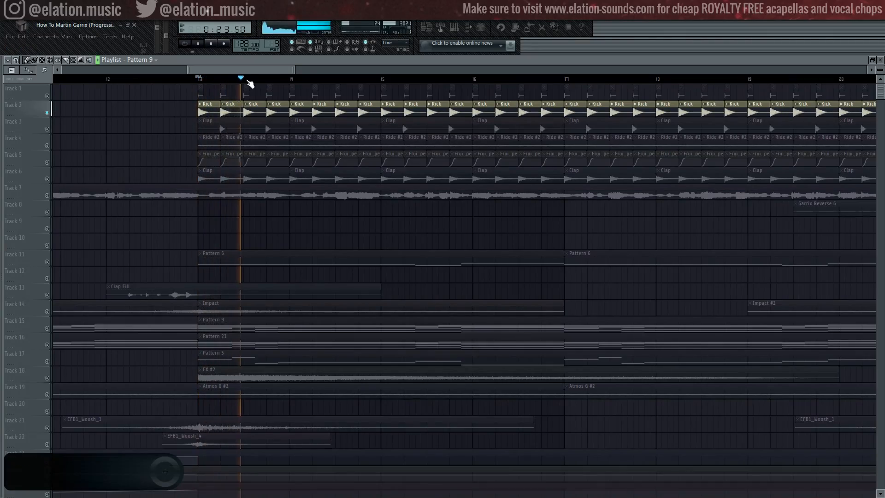
- Solo and play the drum layers from bar 13 one at a time: kick, Track 1, clap on Track 3 and Ride #2 on Track 4
key(space)
click(47, 96)
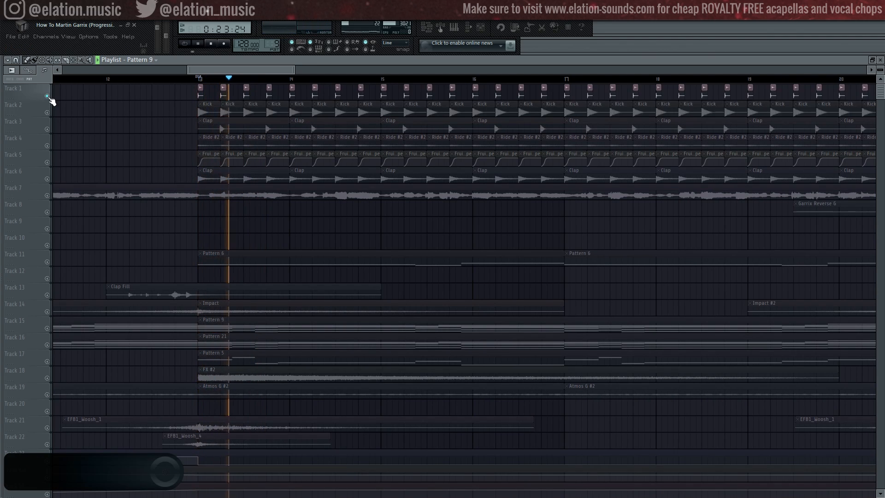
key(space)
click(47, 129)
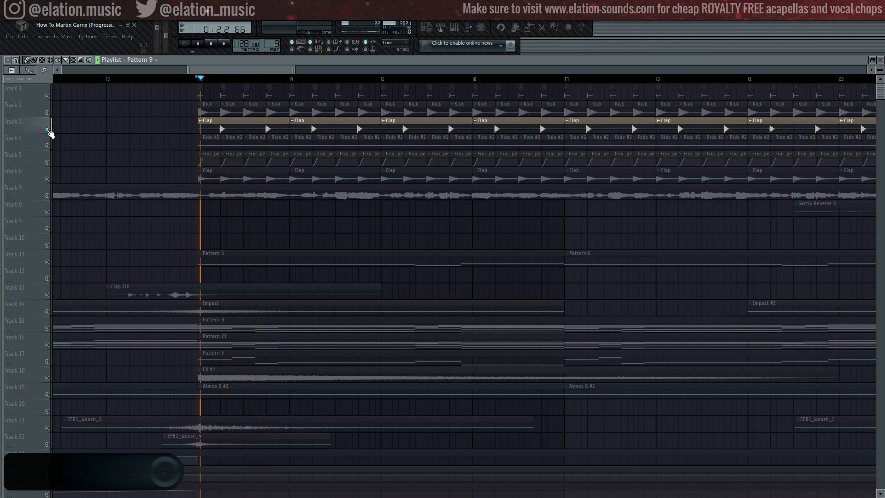
key(space)
click(47, 146)
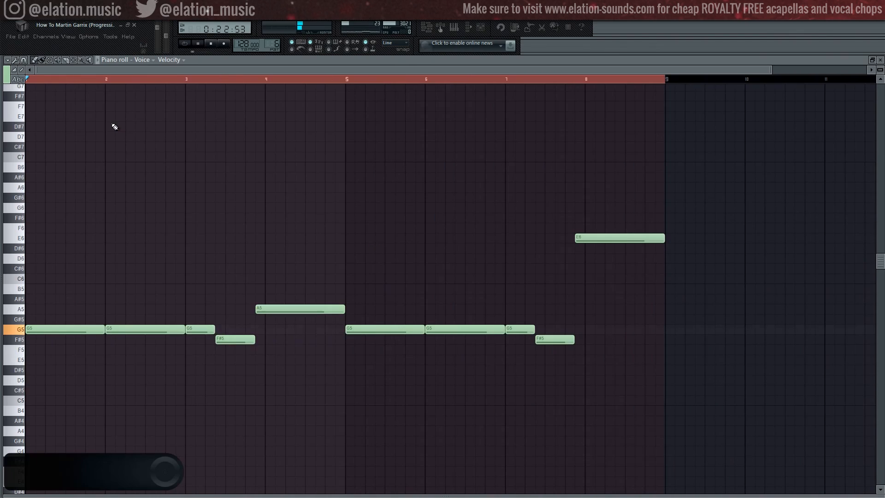
- Play back the Voice melody and the Sub bass line with their notes open in the piano roll
key(space)
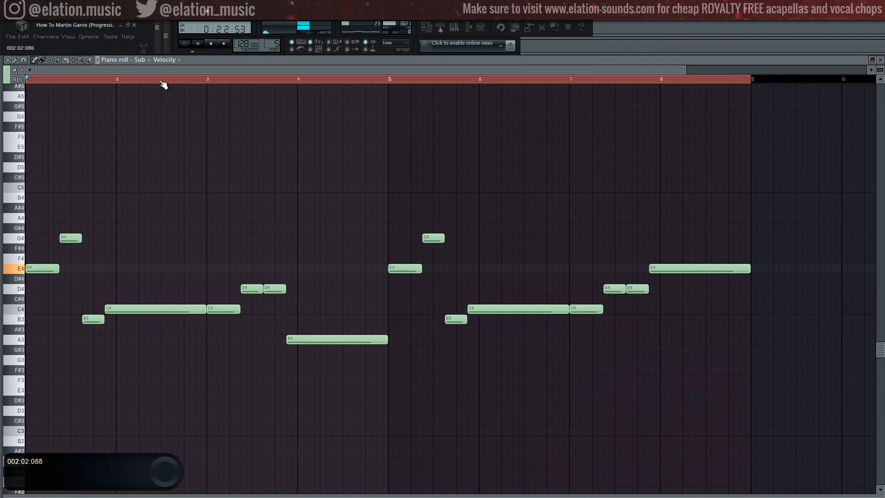
key(space)
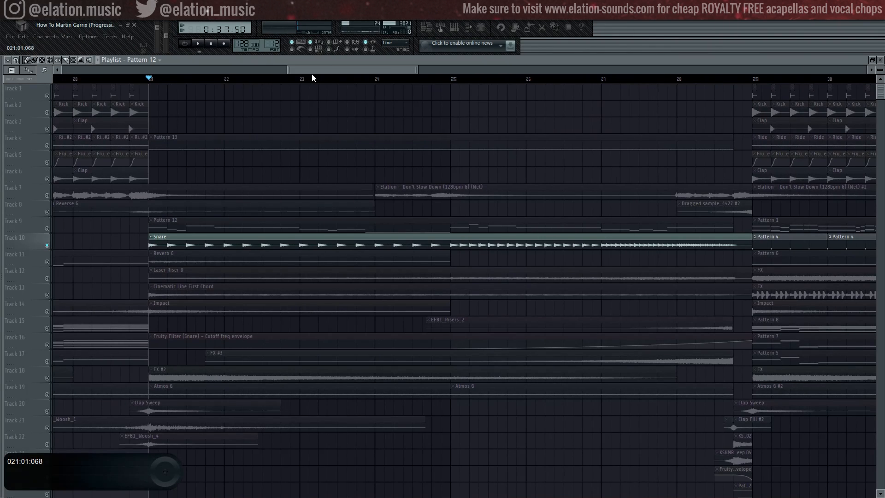
- Audition the build-up from bar 21: the snare roll, Cinematic Line First Chord and Dragged sample_4427 #2 soloed, plus all layers without the vocal
key(space)
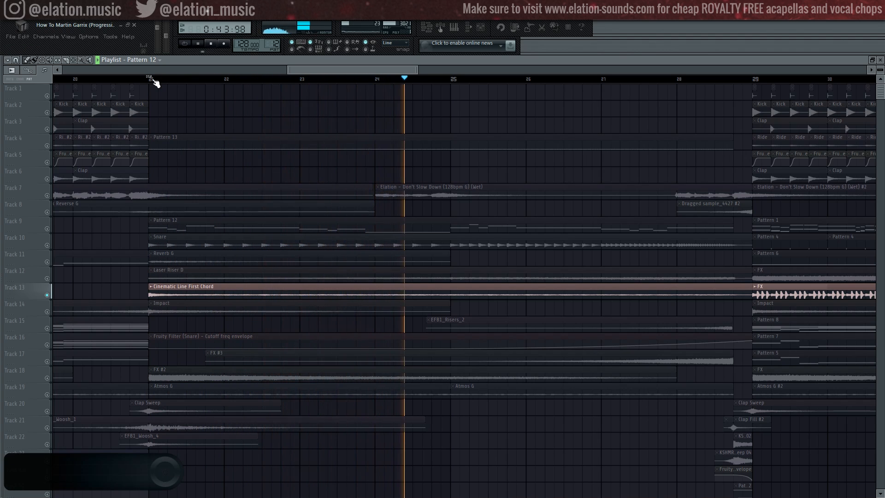
click(153, 79)
scroll(49, 464, down, 5)
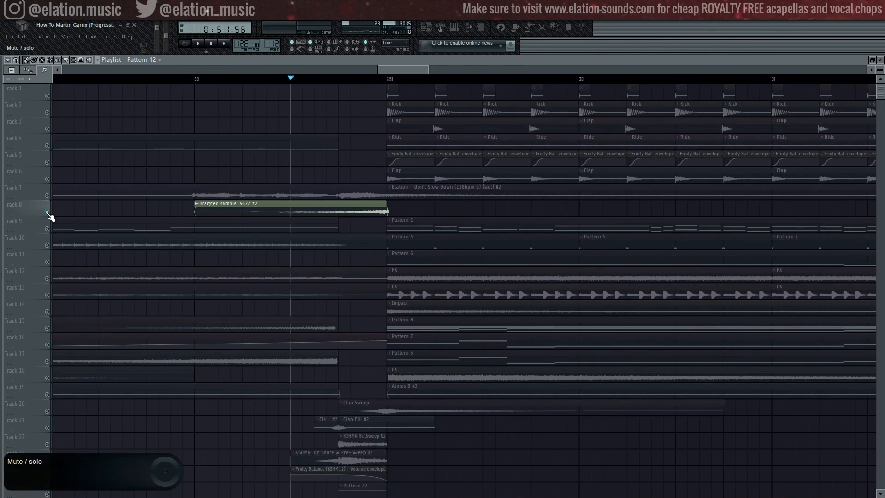
key(space)
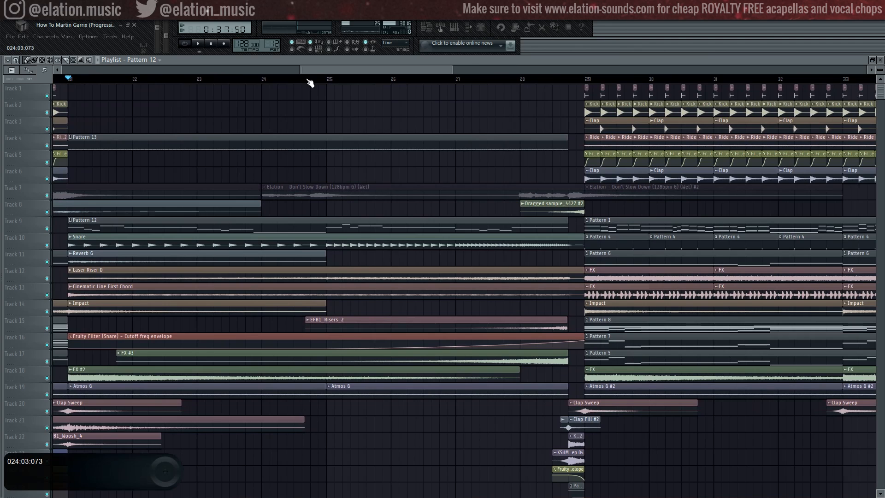
key(space)
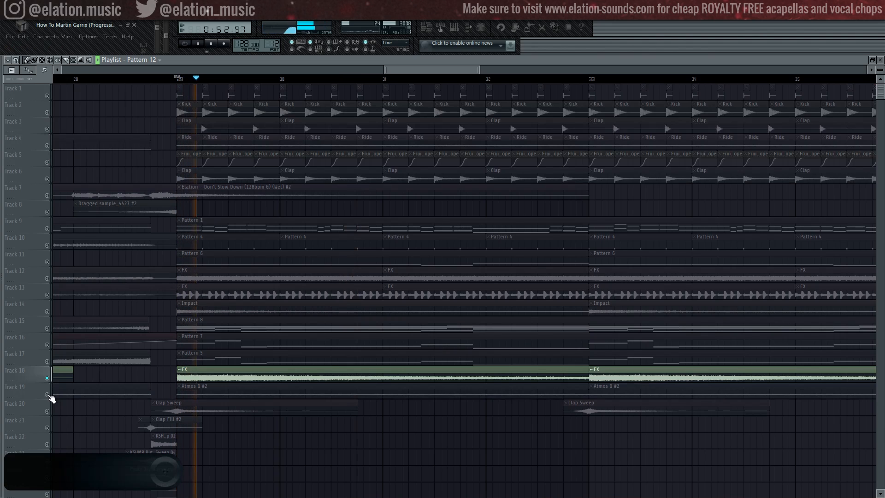
- Solo and play the drop's FX, Pattern 4, ride and combined percussion from bar 29, plus the clap and snare fill elements from bar 36
key(space)
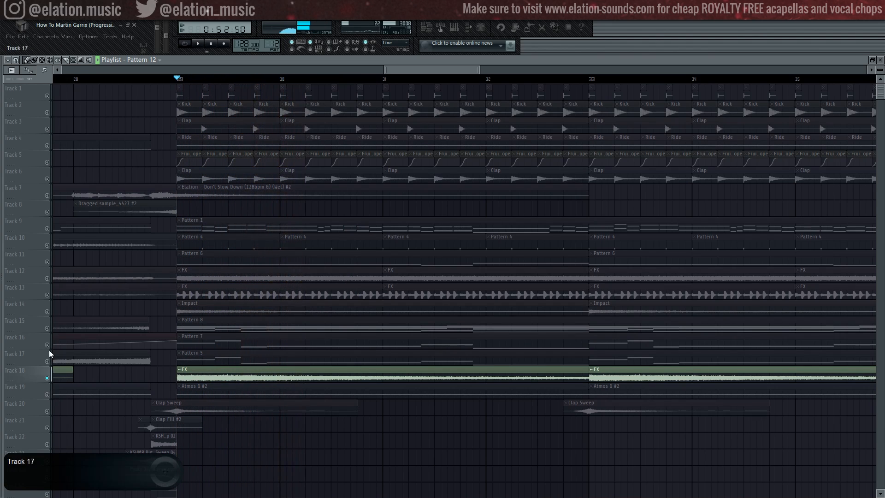
right_click(47, 245)
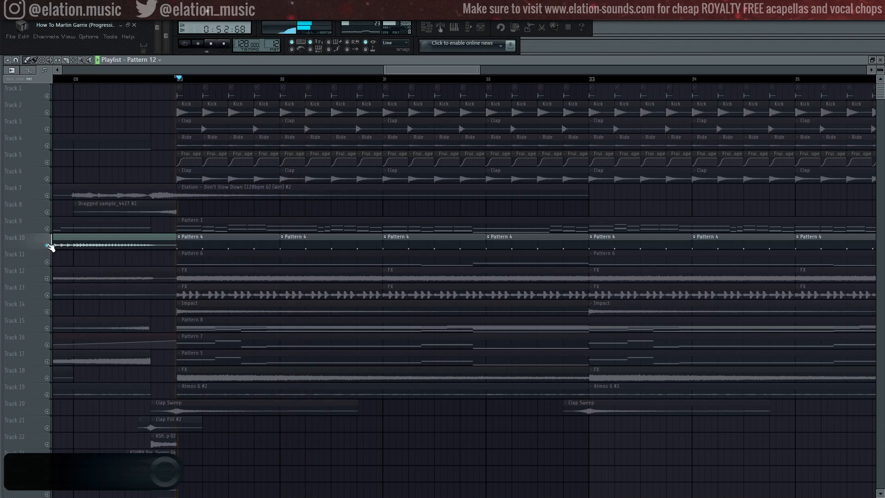
key(space)
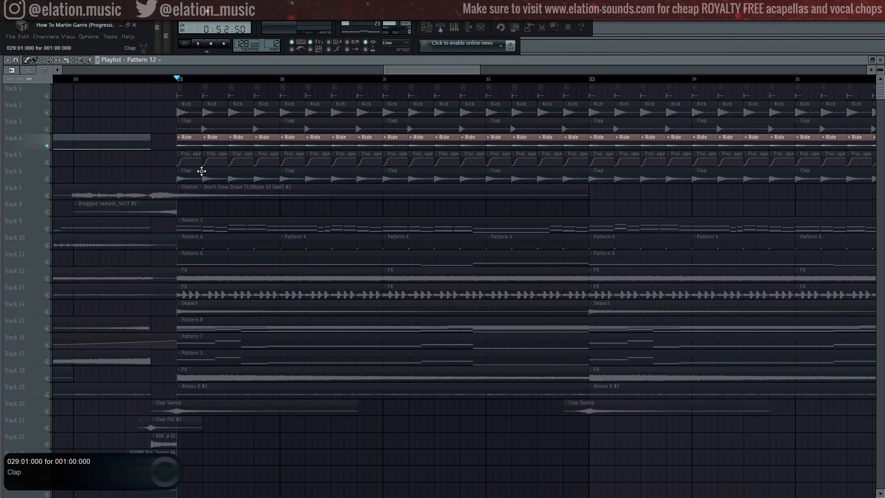
key(space)
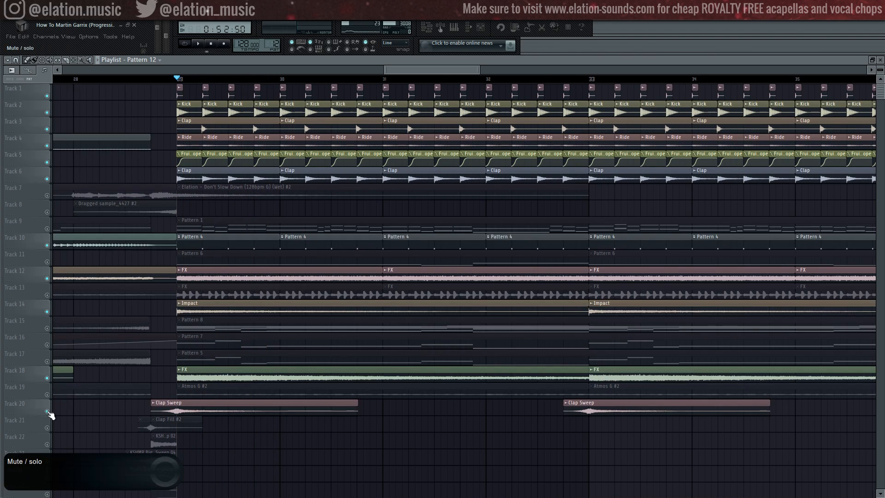
key(space)
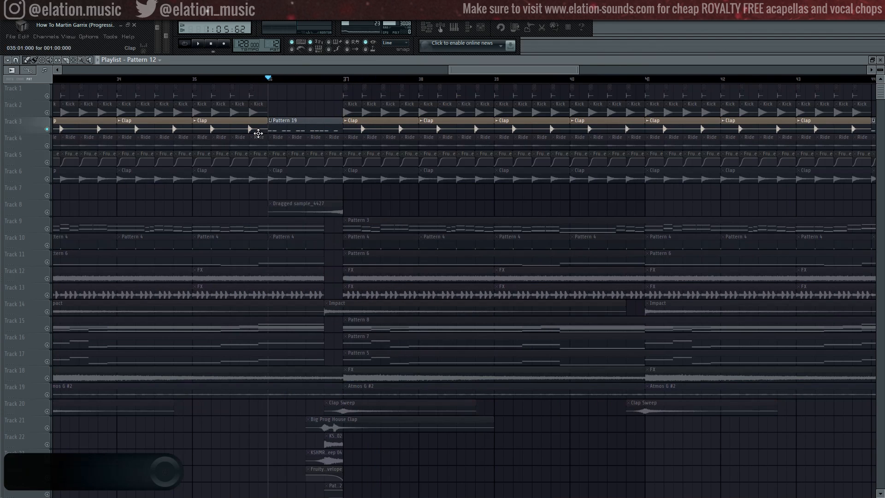
key(space)
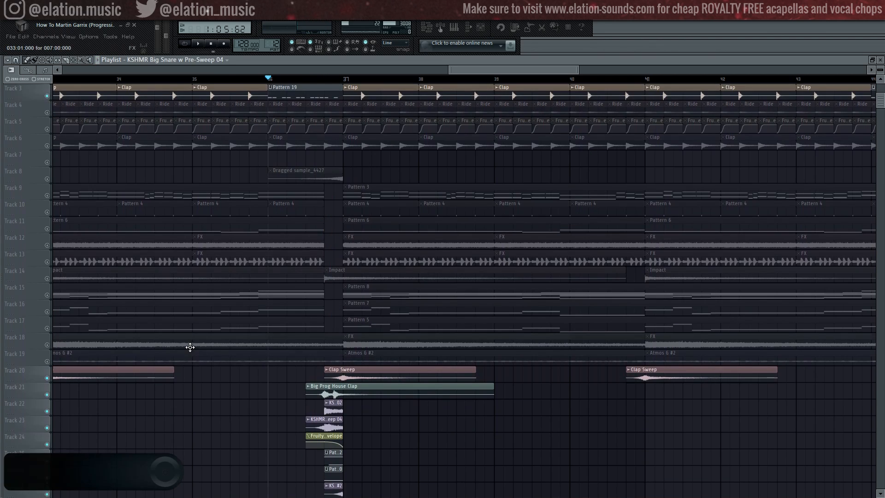
key(space)
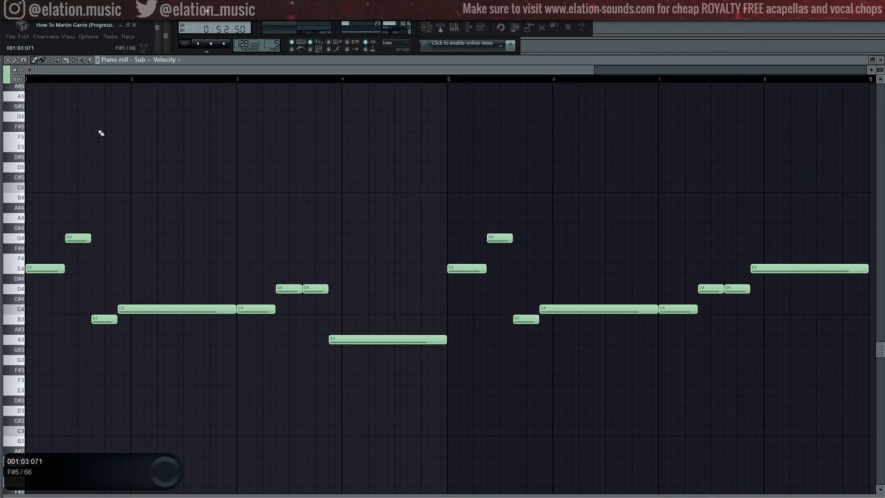
- Audition the drop's Sub, Bass and Synth parts and the piano layers of Pattern 8
key(space)
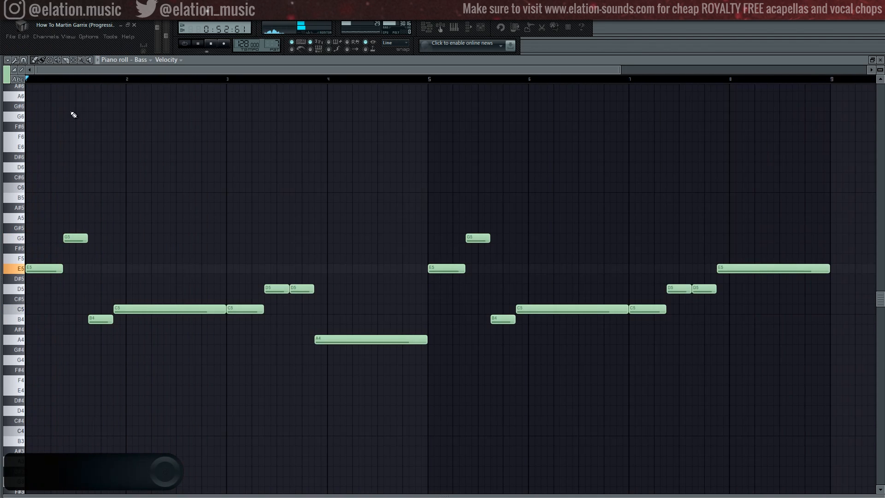
key(space)
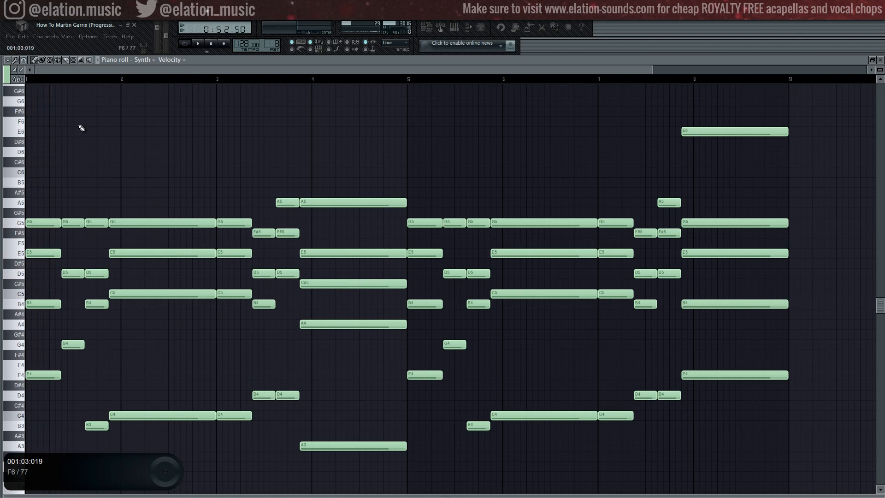
key(space)
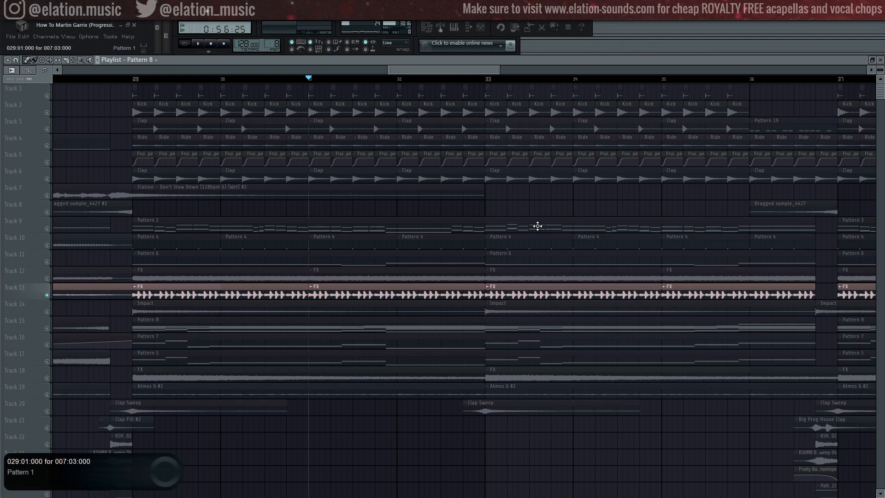
key(space)
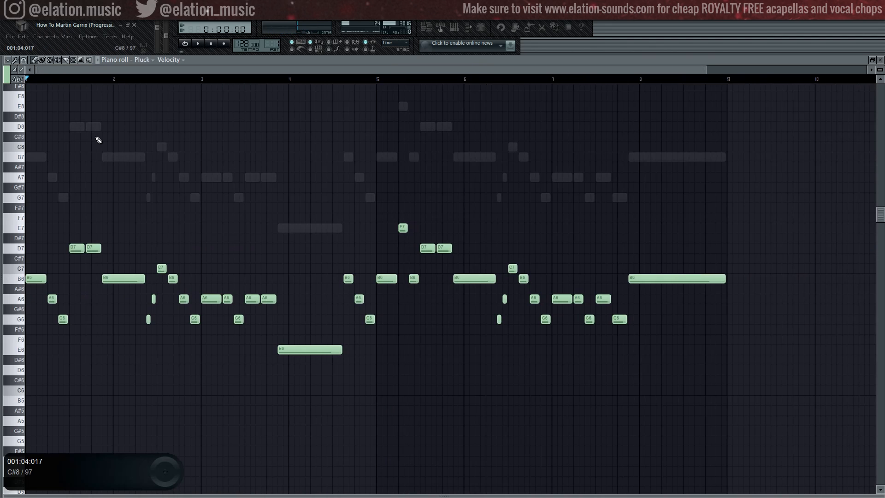
- Play the lead melody of Pattern 1 layer by layer, including Pluck, Piano, Driver and Guitar, and with all layers together
key(space)
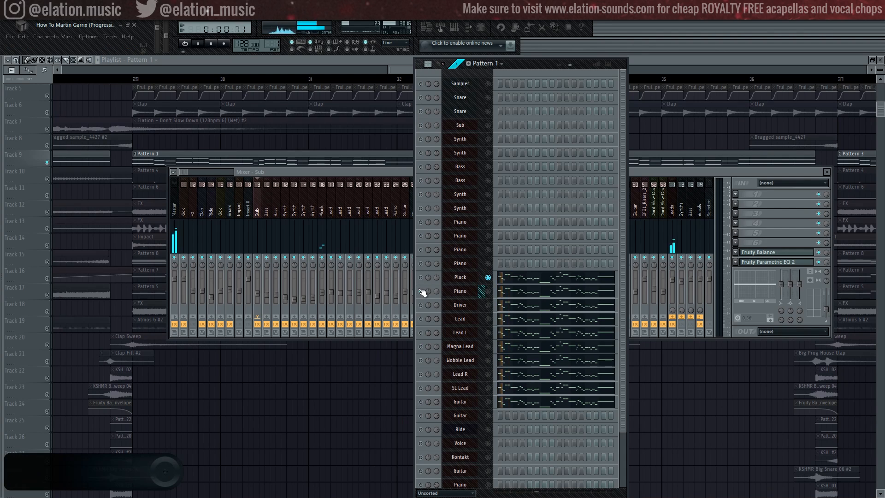
key(space)
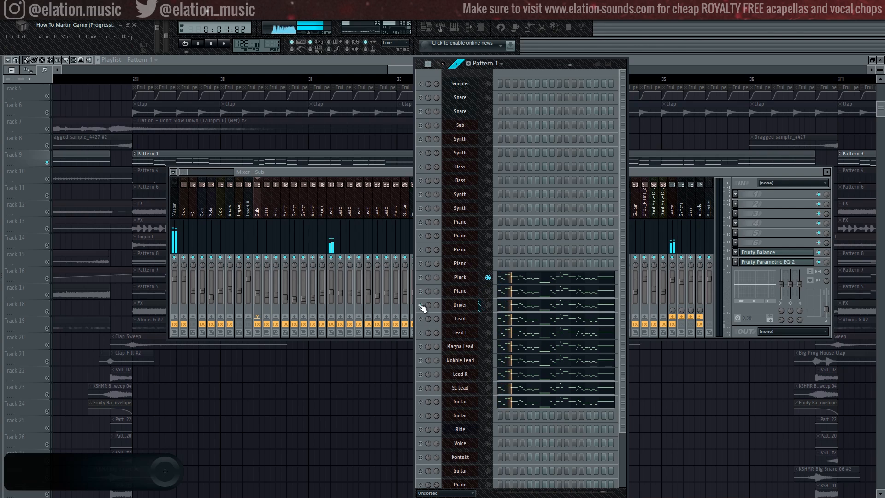
key(space)
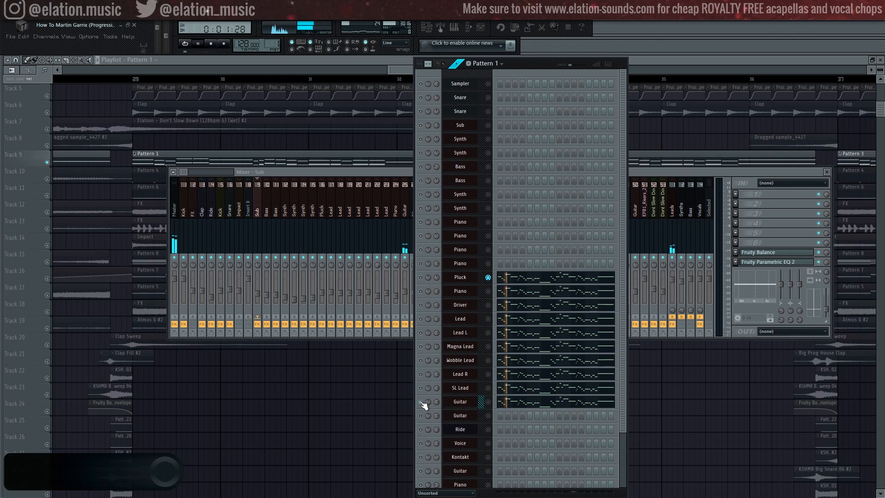
key(space)
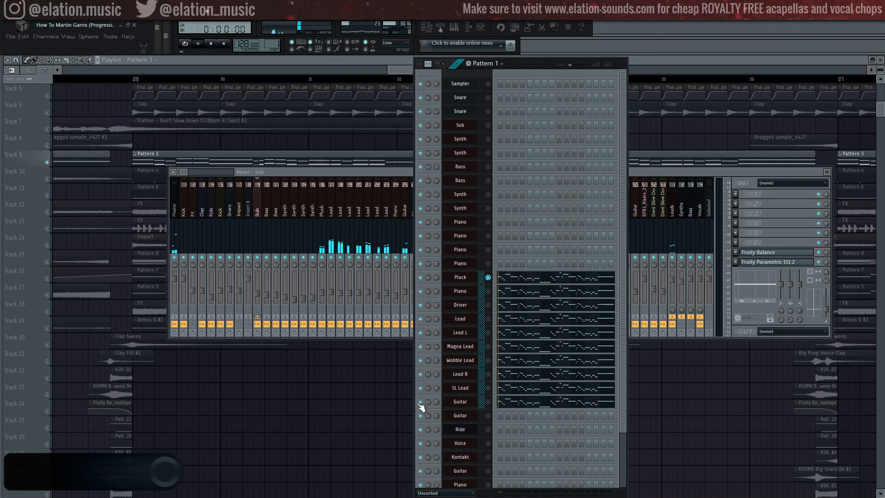